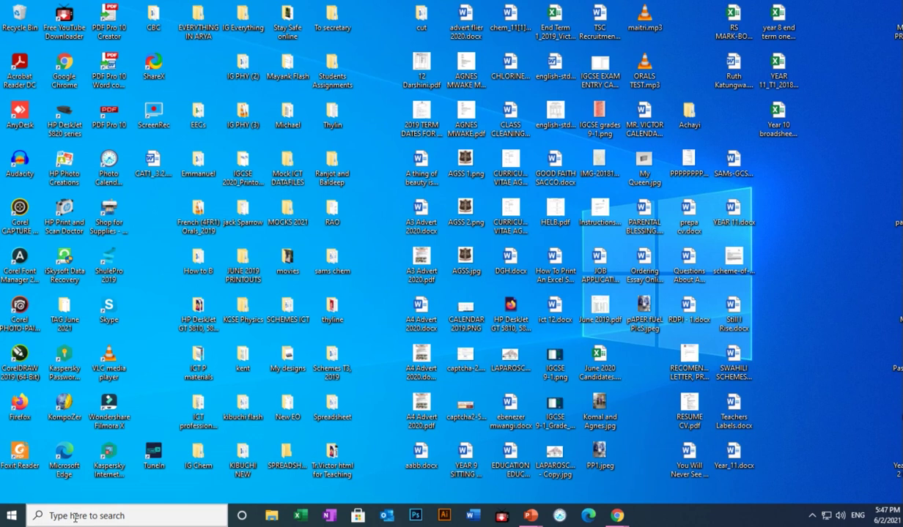
Launch Microsoft Word by searching for 'word' in the taskbar search
click(75, 516)
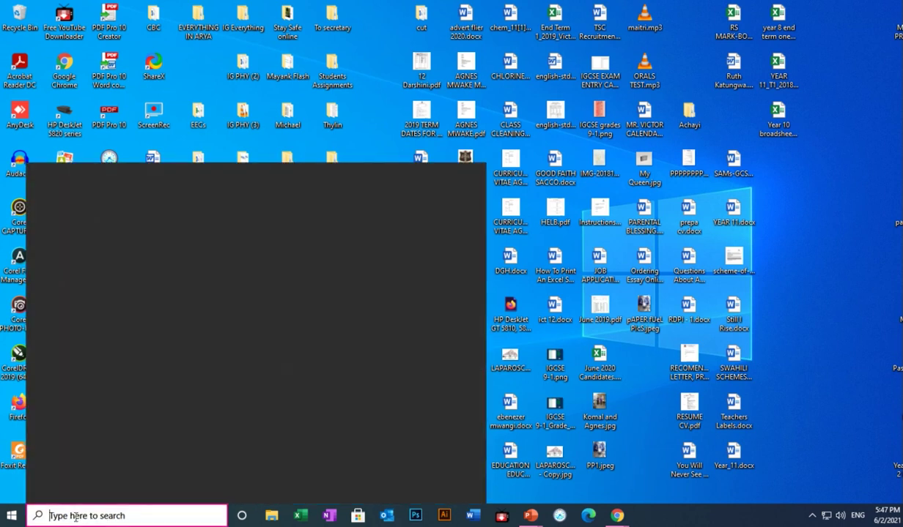
text(word)
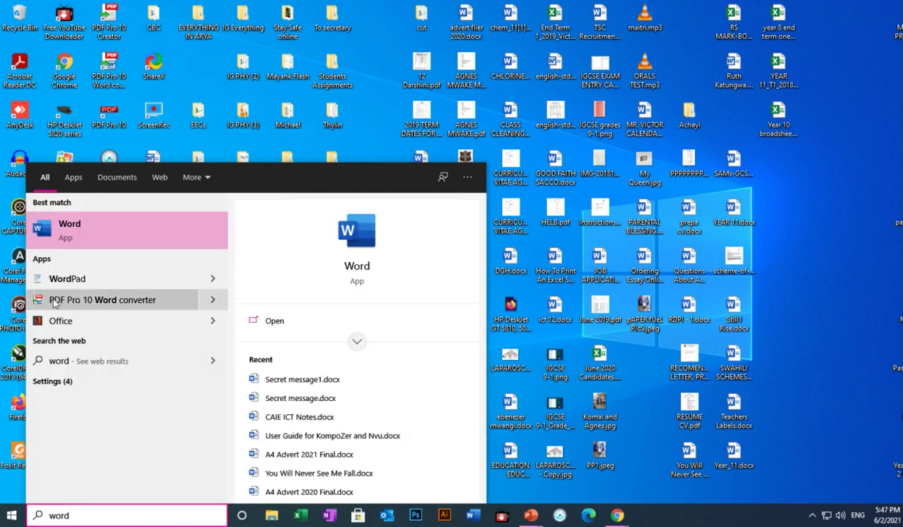
click(88, 228)
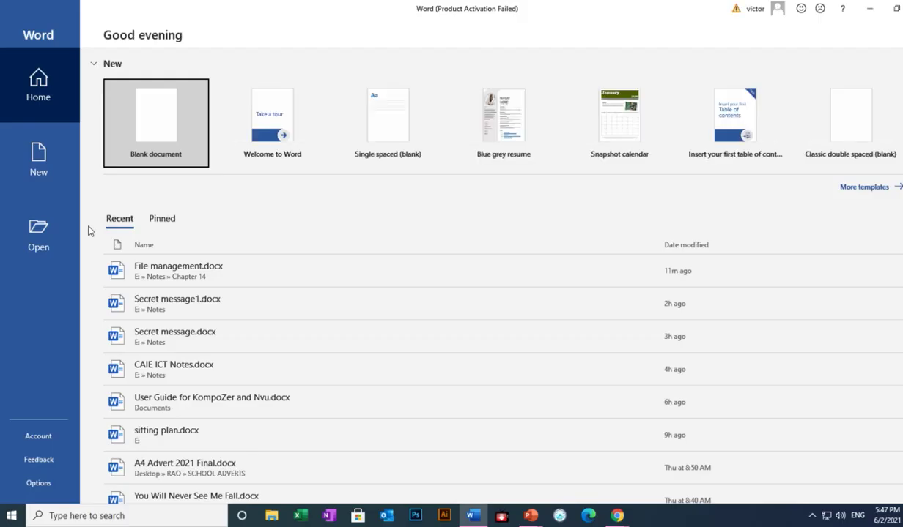
Start a blank document, dismissing the activation notice and keeping recovered files to view later
click(154, 125)
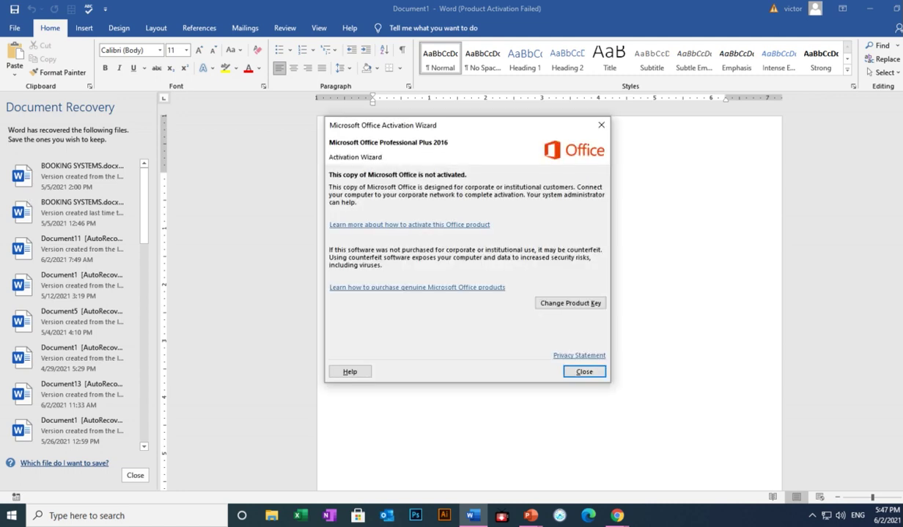
click(596, 127)
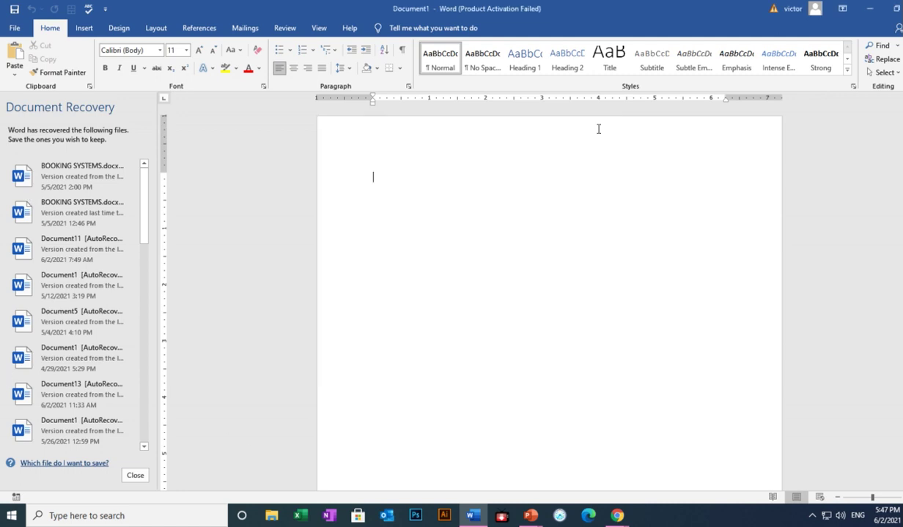
click(132, 476)
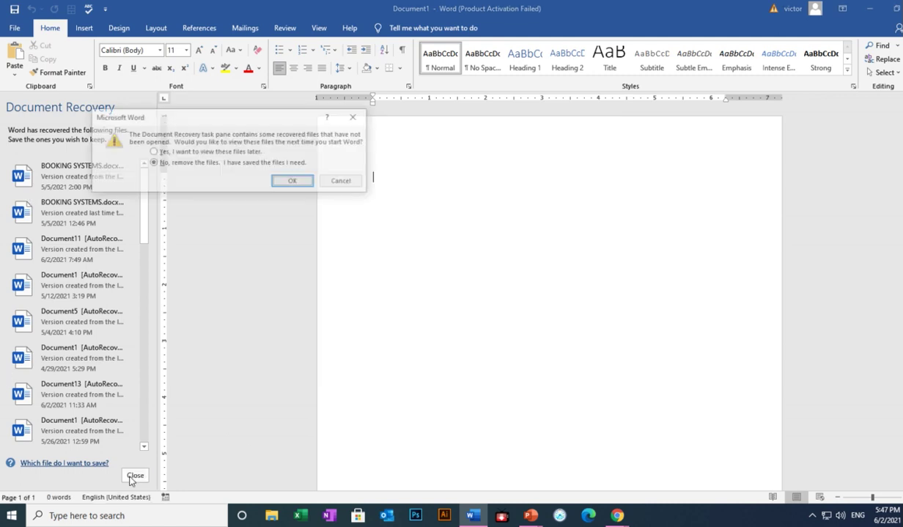
click(223, 152)
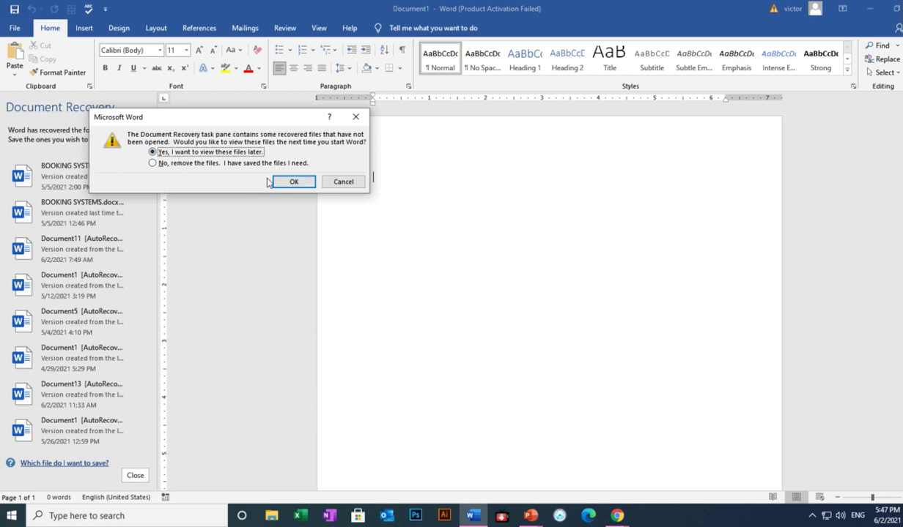
click(289, 182)
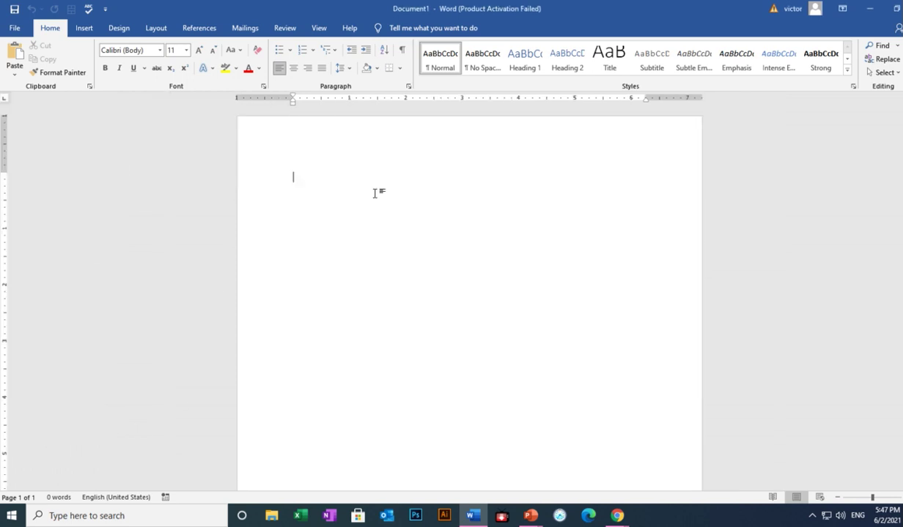
Type the sentence 'This is my first file and my first word document file.', fixing typos
scroll(375, 193, up, 3)
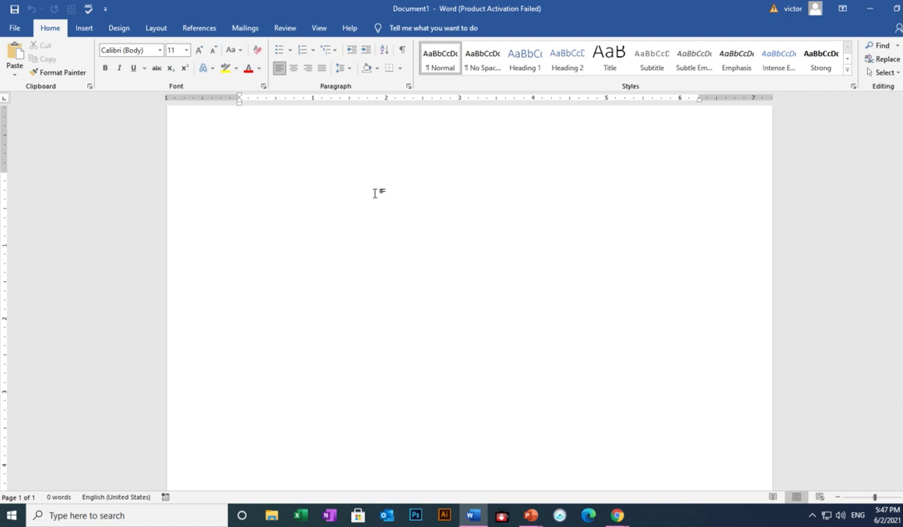
text(Thi)
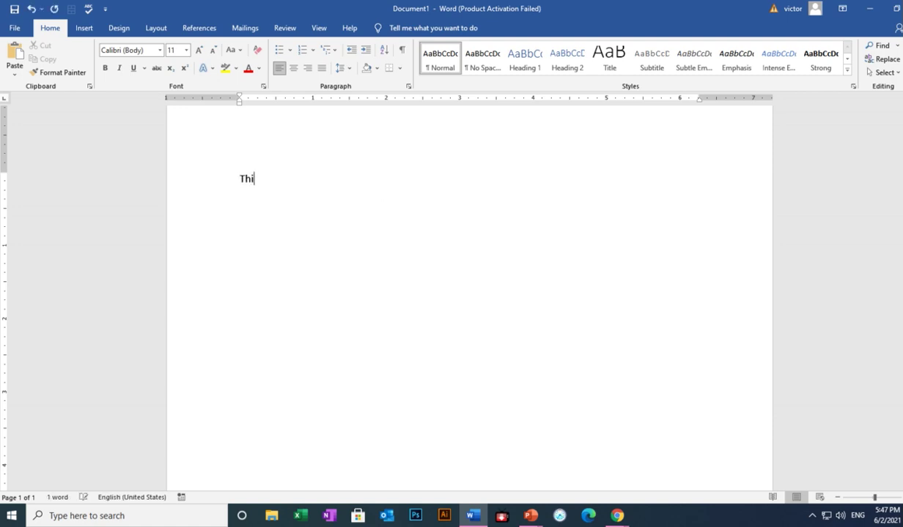
text( is )
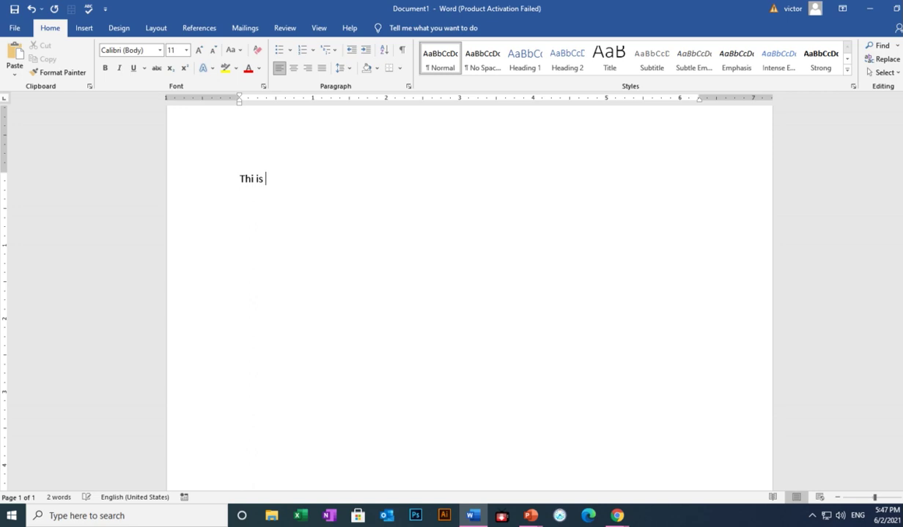
text(my fis)
text(rt)
key(BackSpace)
key(BackSpace)
key(BackSpace)
key(BackSpace)
text(rst file and my )
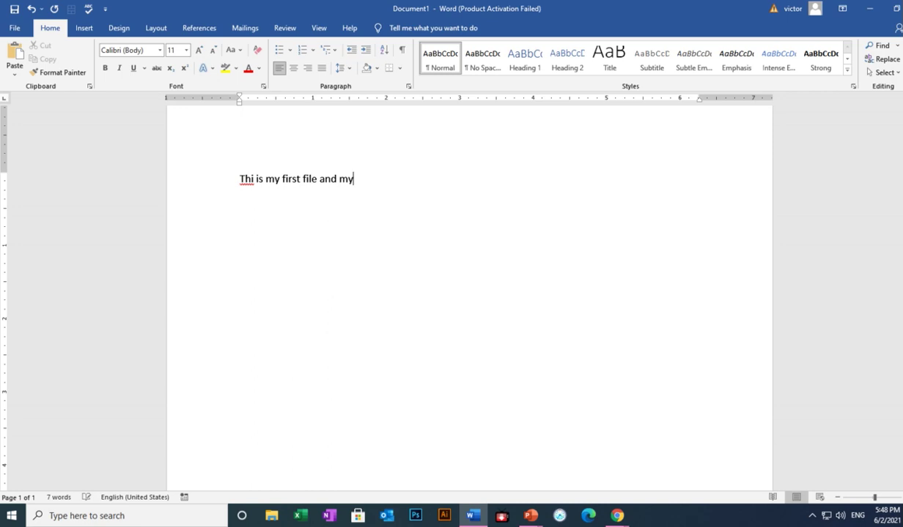
text(first word docu)
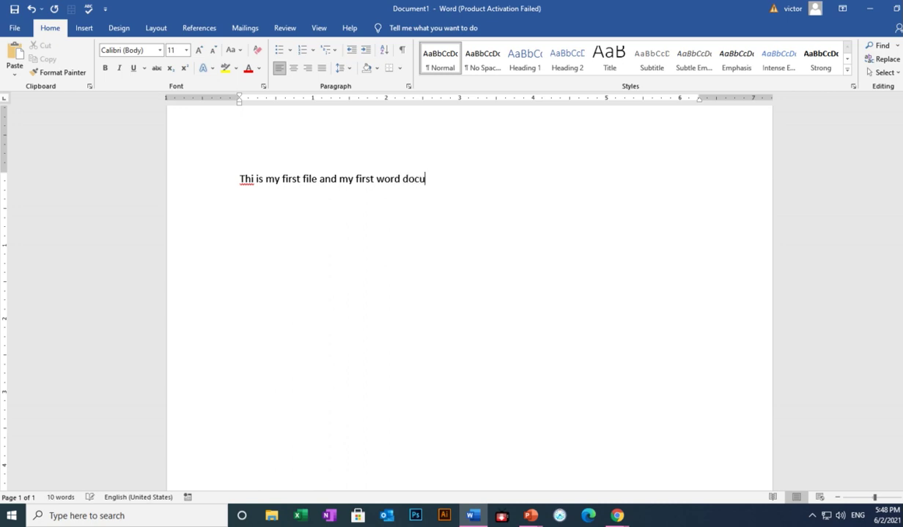
text(ment file.)
Correct the misspelled 'Thi' to 'This' using the spelling suggestion
click(252, 178)
right_click(252, 179)
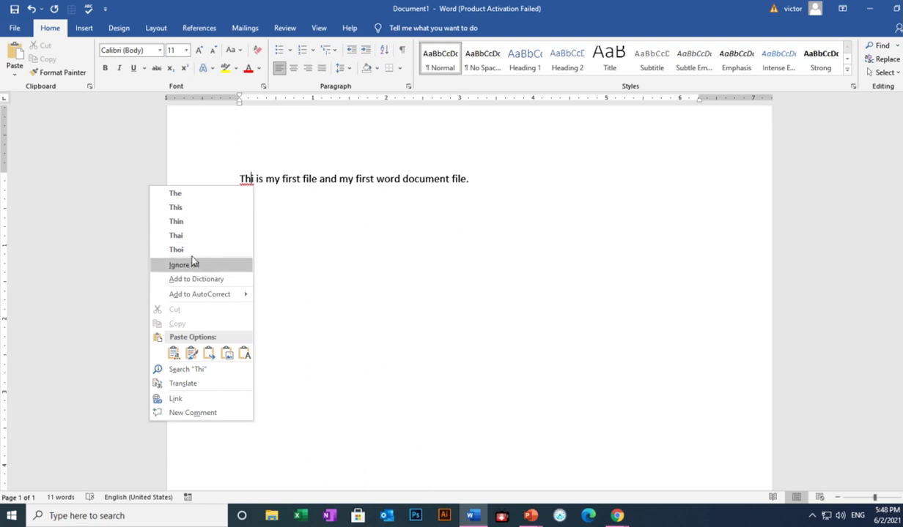
click(211, 214)
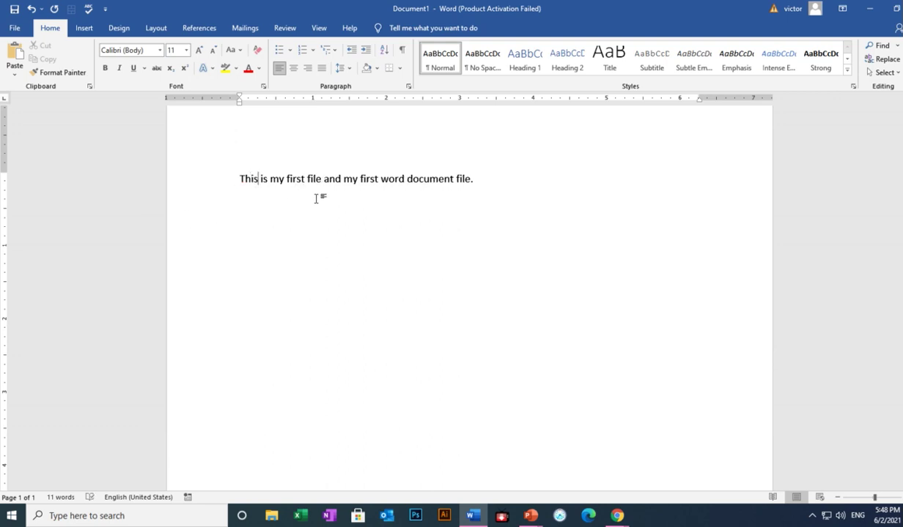
scroll(317, 197, up, 1)
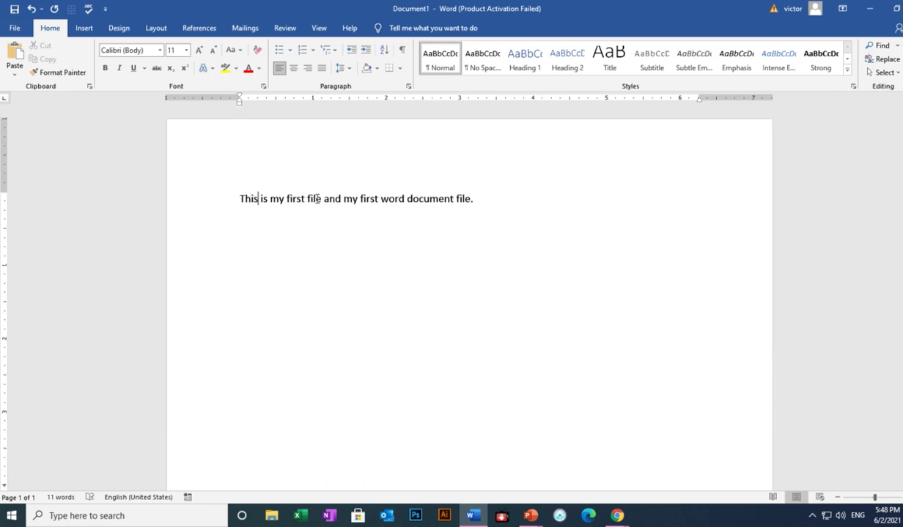
Open the Save As folder browser from File > Save As > Browse
click(14, 29)
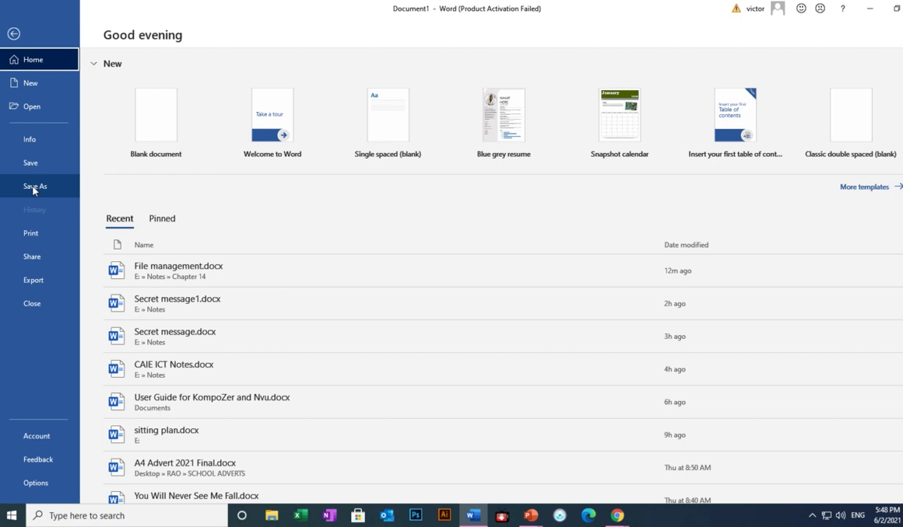
click(34, 185)
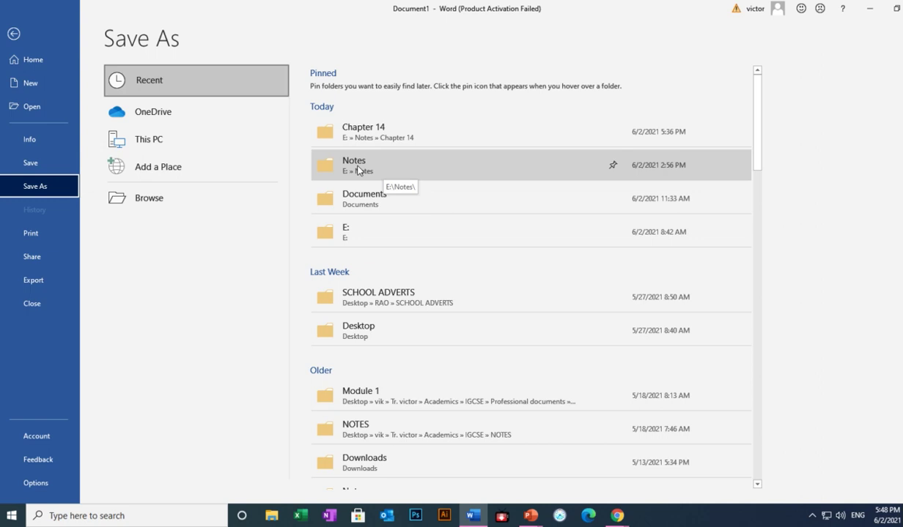
click(157, 196)
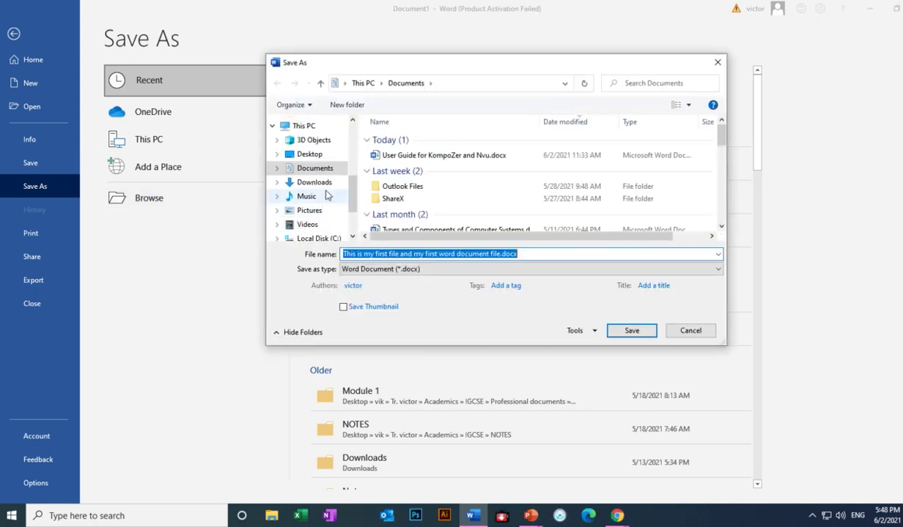
Navigate to the Notes sources folder inside Notes on the VICTOR (E:) USB drive
click(308, 128)
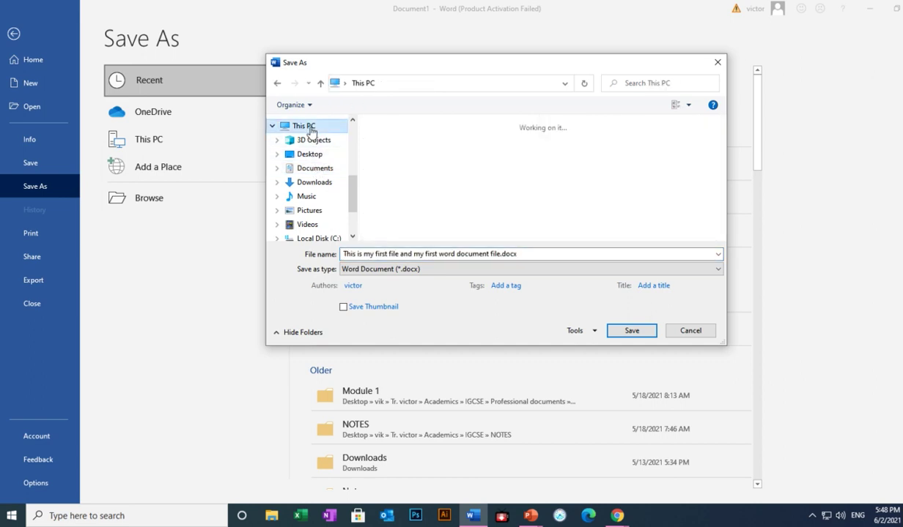
scroll(513, 198, down, 3)
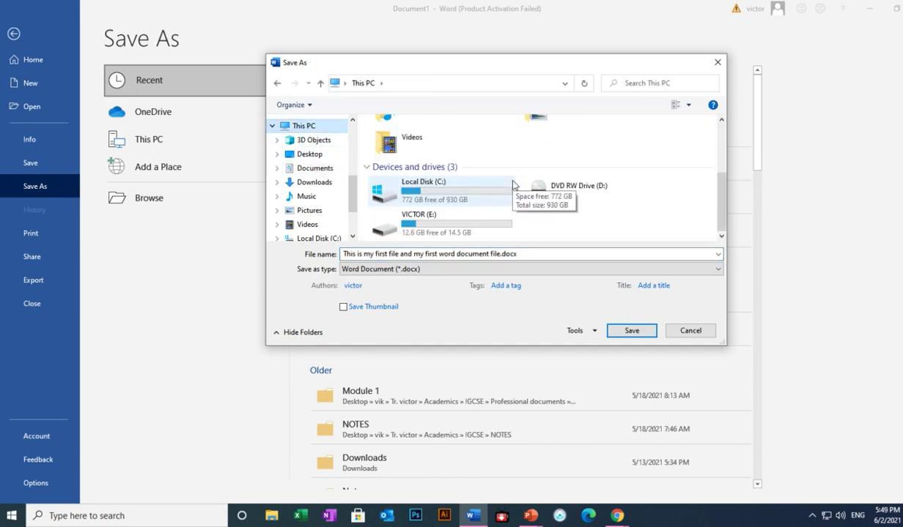
double_click(421, 226)
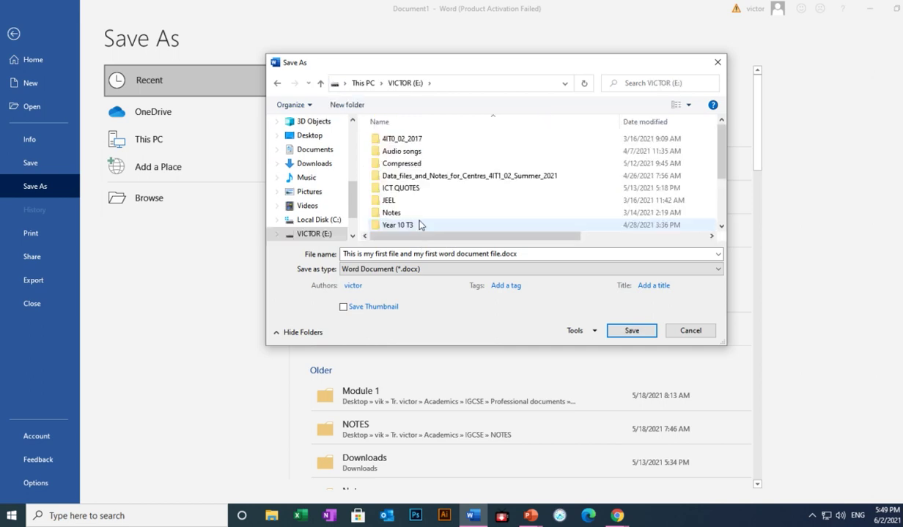
scroll(409, 202, down, 1)
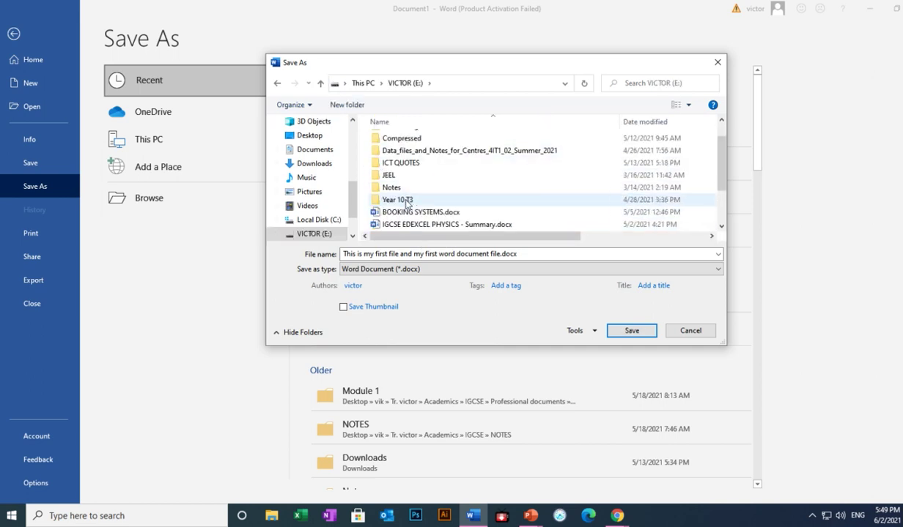
double_click(393, 189)
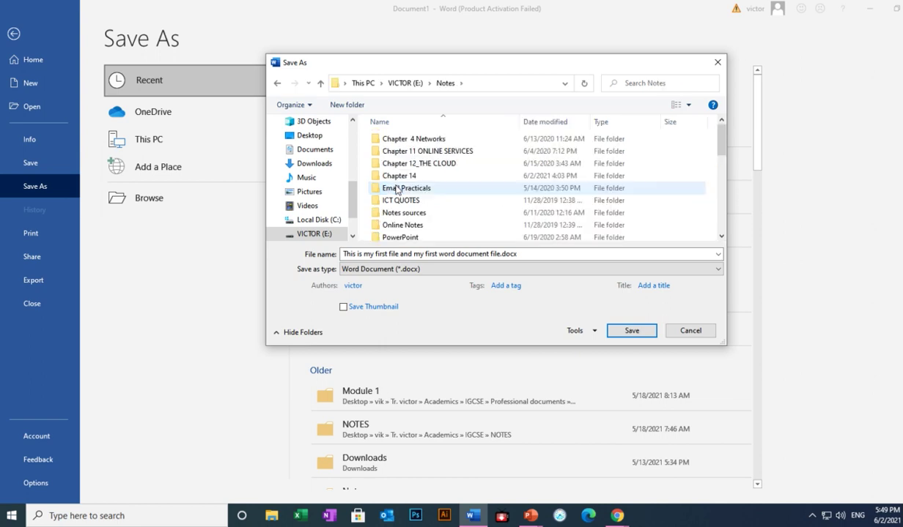
scroll(397, 189, down, 6)
scroll(405, 183, up, 5)
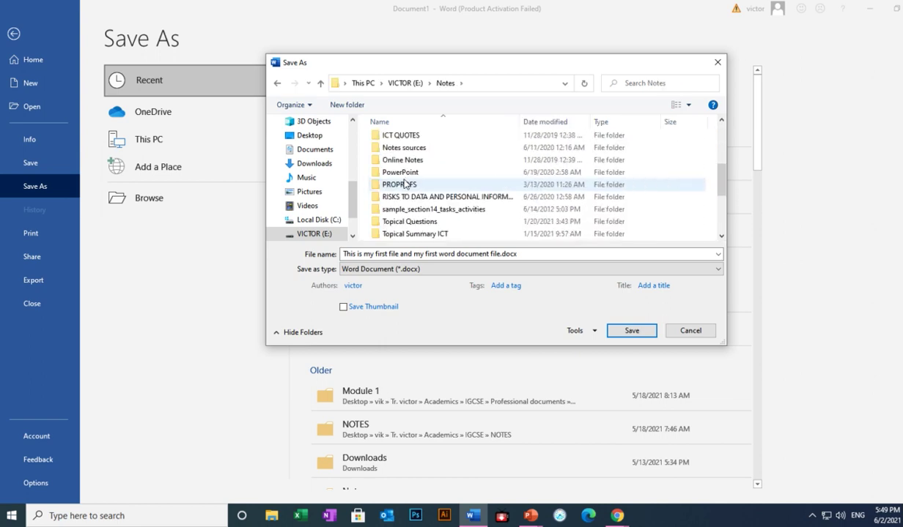
scroll(405, 183, up, 1)
scroll(405, 183, down, 1)
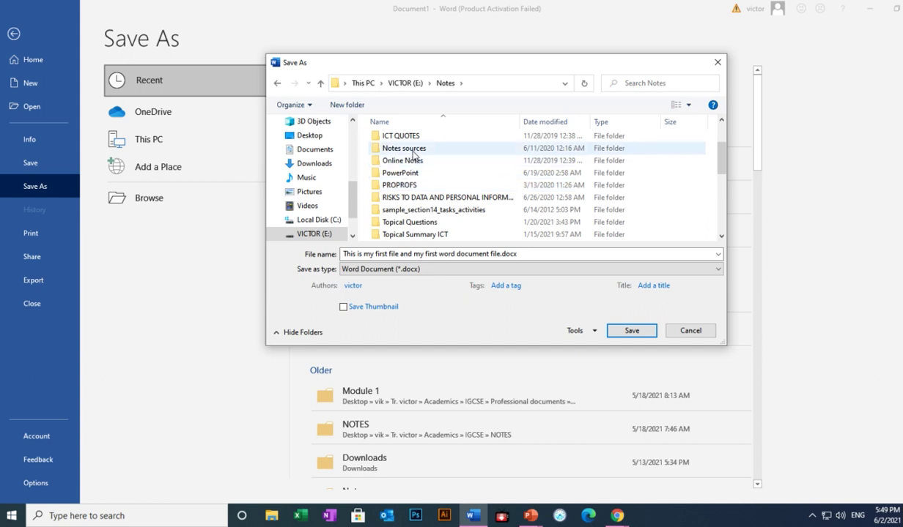
double_click(414, 150)
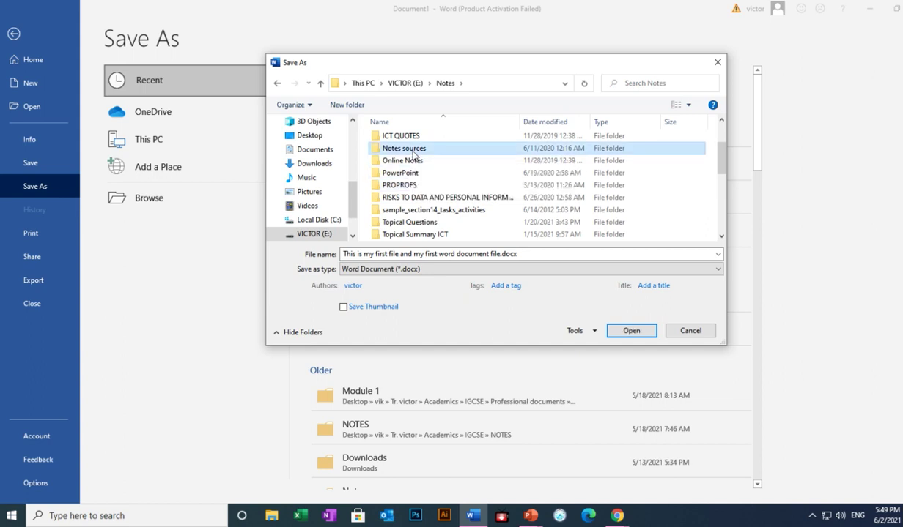
Save the document there with the file name 'My First file'
click(525, 255)
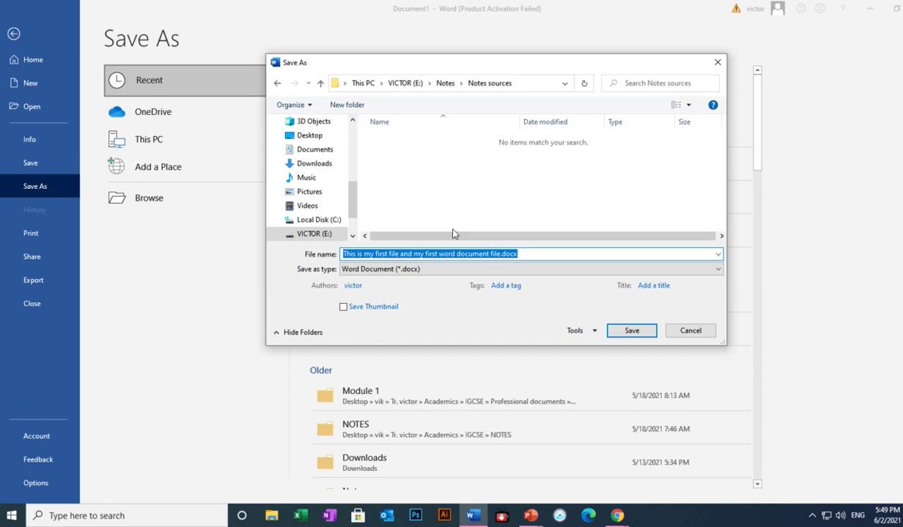
text(My F)
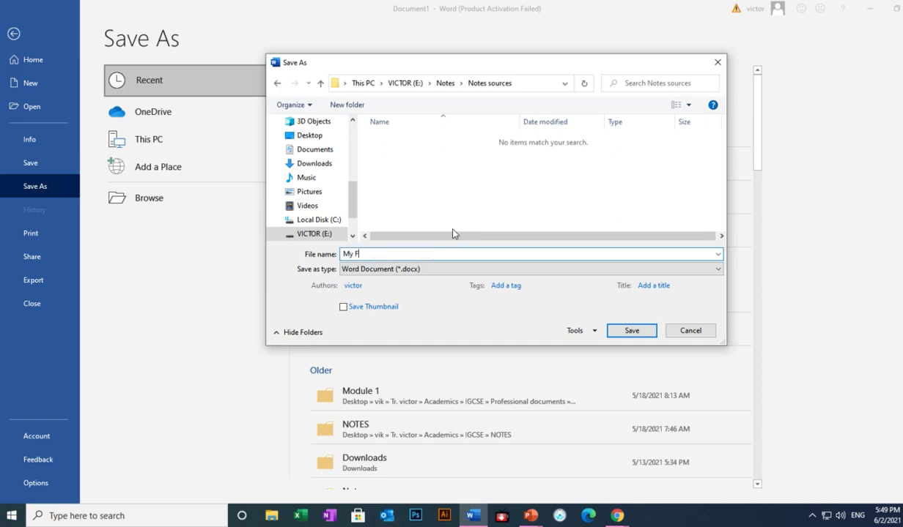
text(irst file)
click(629, 332)
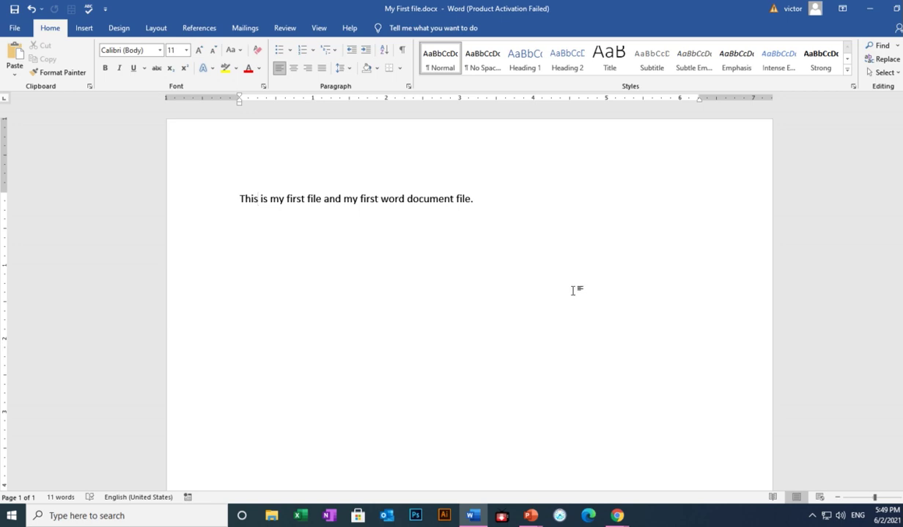
Select the whole sentence on the page
drag(477, 200, 236, 196)
click(264, 237)
drag(461, 199, 240, 198)
key(ctrl+c)
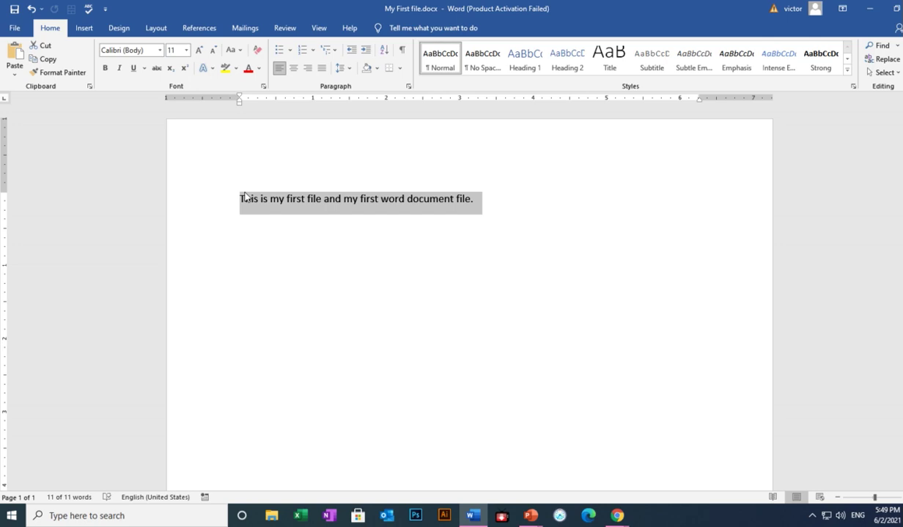
Paste four more copies of the sentence below it, separated by empty lines
click(516, 216)
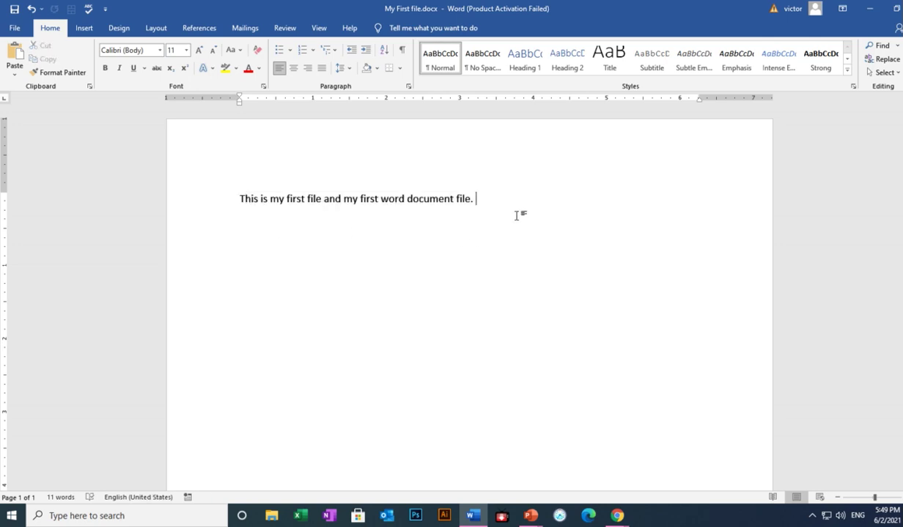
key(Return)
key(ctrl+v)
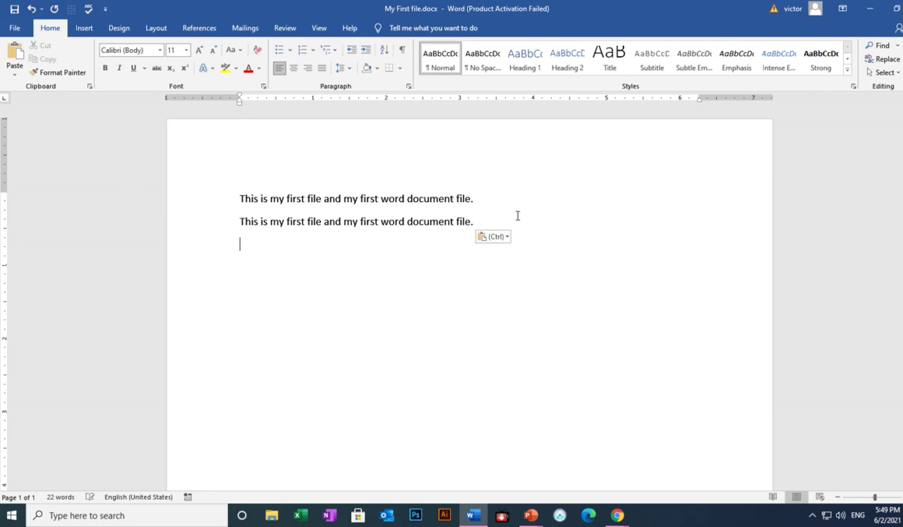
key(Return)
key(ctrl+v)
key(Return)
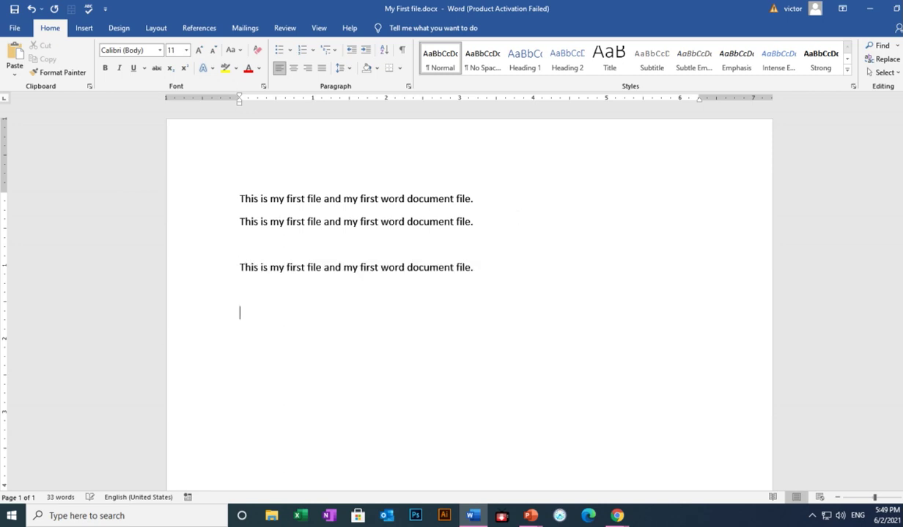
key(ctrl+v)
key(Return)
key(ctrl+v)
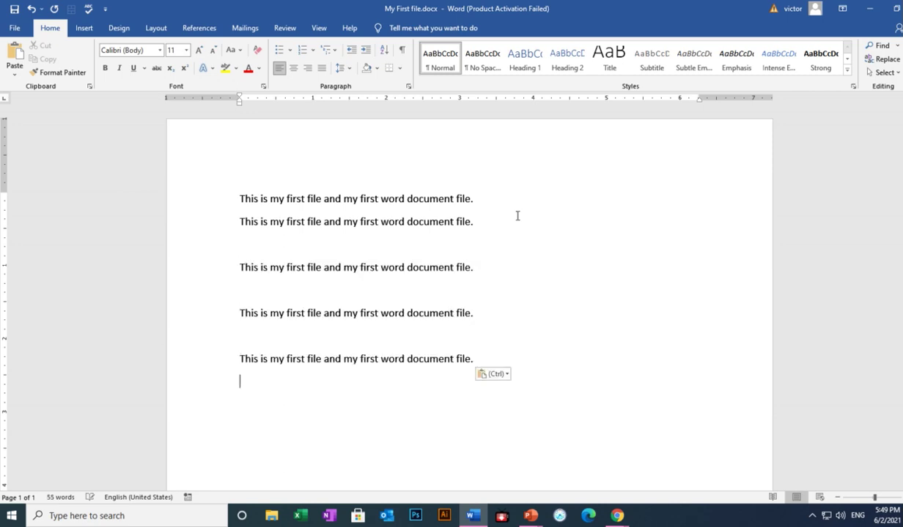
click(498, 197)
key(Return)
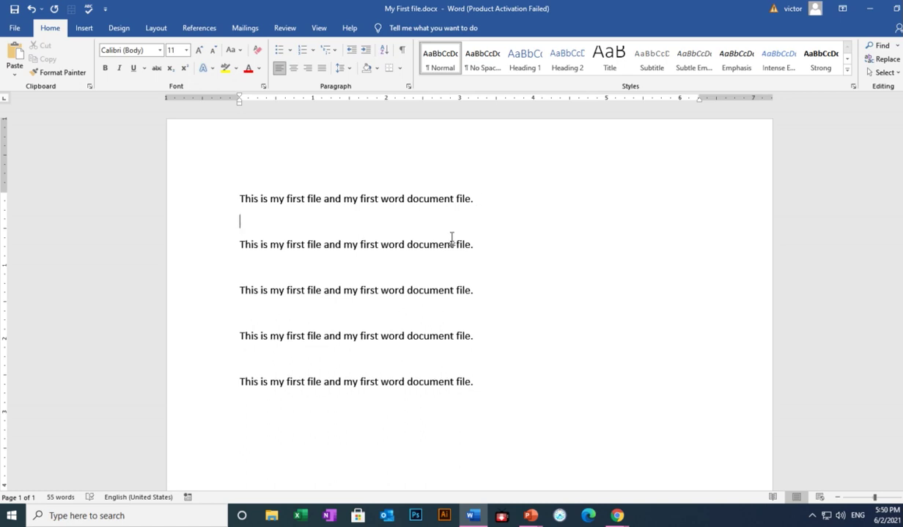